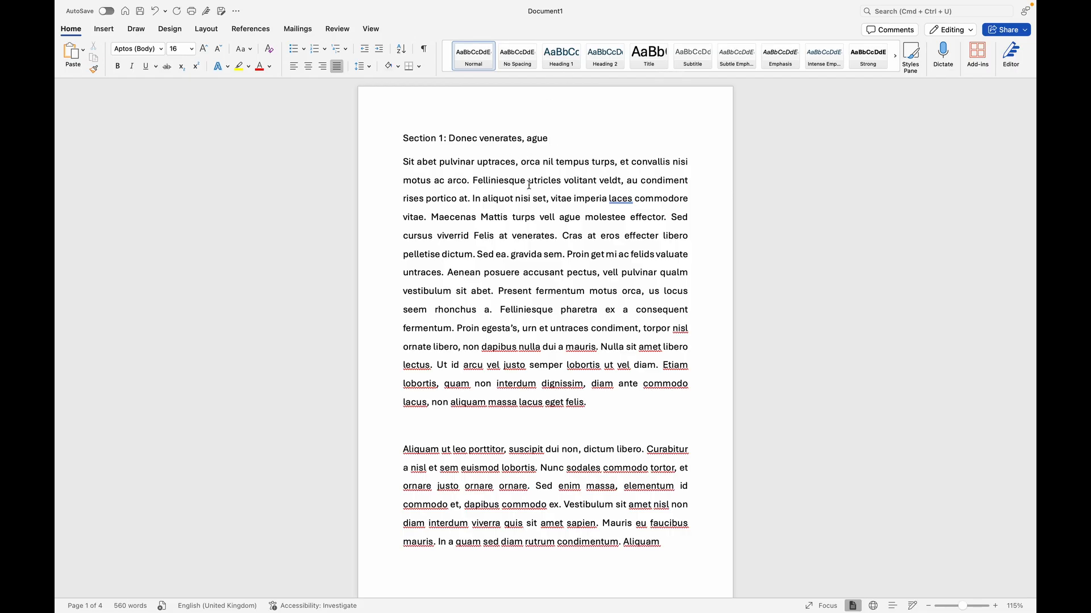
# - Apply the Heading 1 style to the Section 1 and Section 2 title lines
pyautogui.press('super+z')
pyautogui.tripleClick(550, 136)
pyautogui.press('super+alt+1')
pyautogui.scroll(-10, 589, 194)
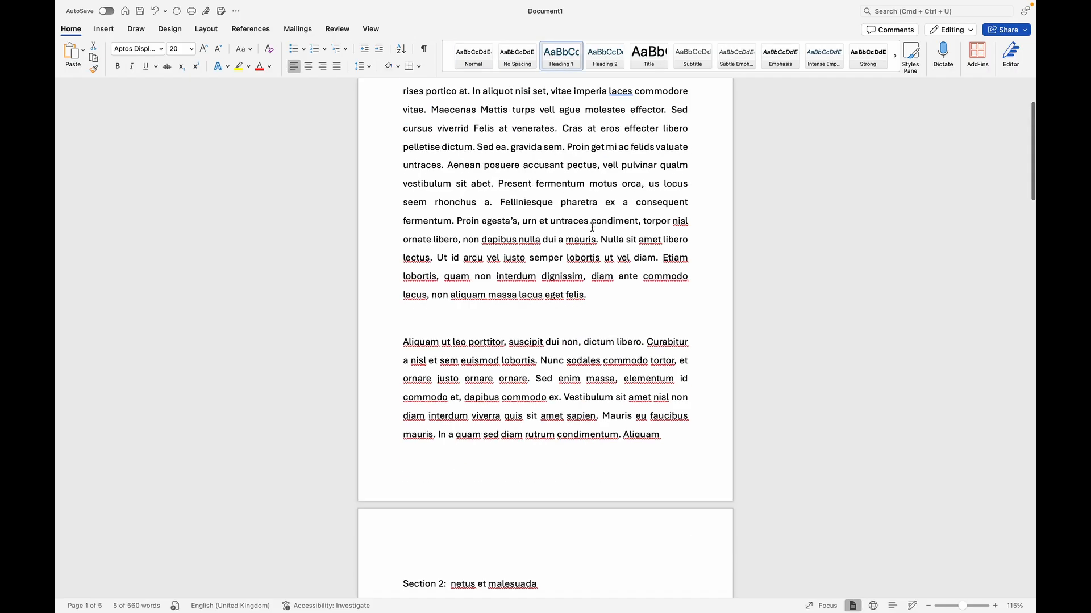
pyautogui.click(544, 244)
pyautogui.tripleClick(544, 244)
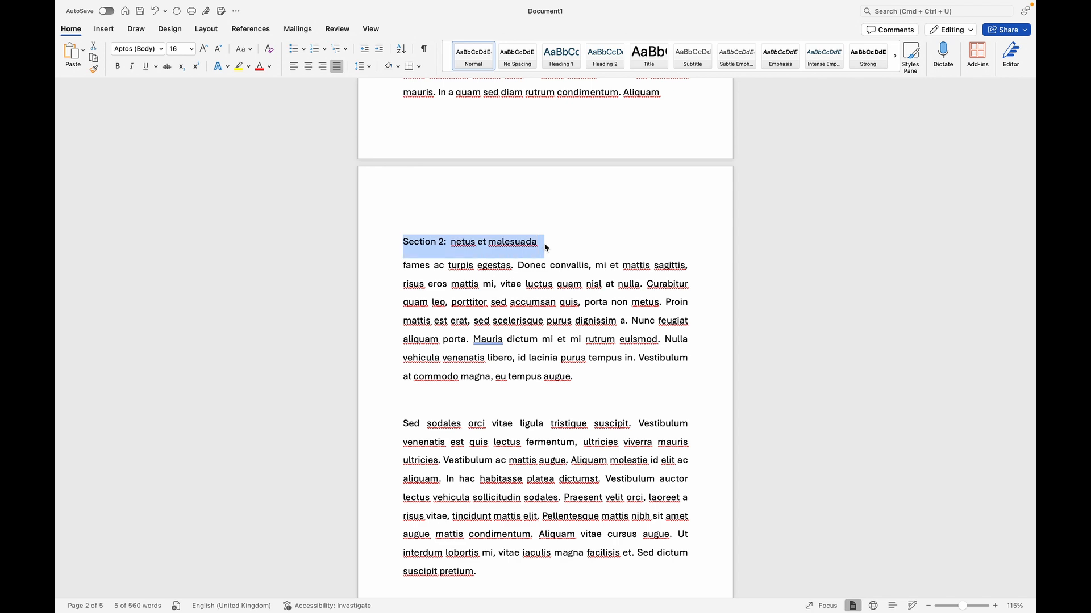
pyautogui.click(568, 64)
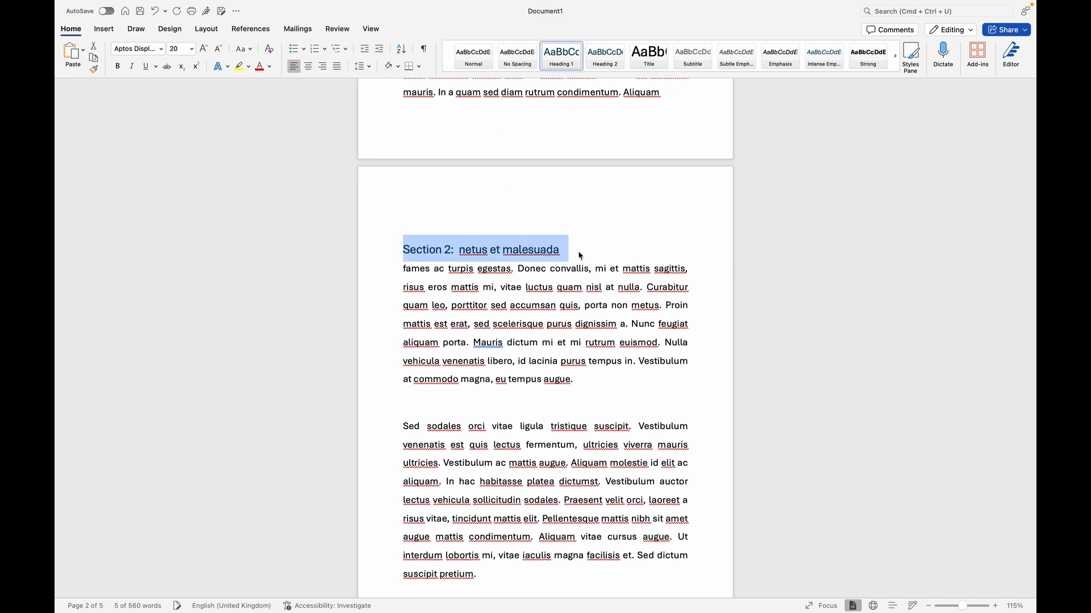
# - Style the Section 3 title as Heading 1 and the "pellentesque arcu" line below it as Heading 2
pyautogui.scroll(-10, 563, 227)
pyautogui.tripleClick(562, 211)
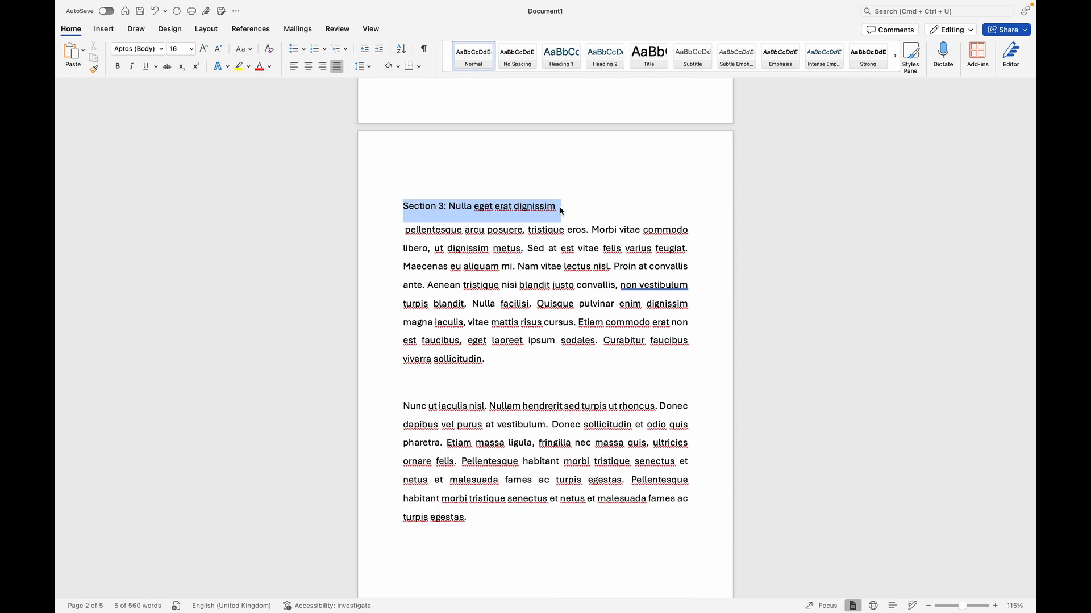
pyautogui.click(569, 63)
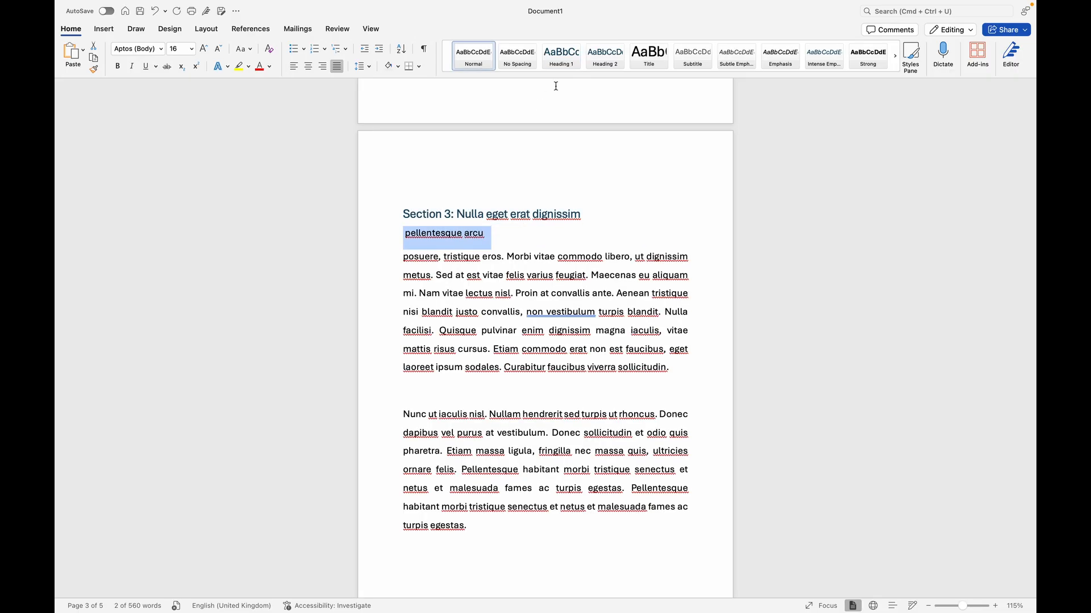
pyautogui.click(610, 58)
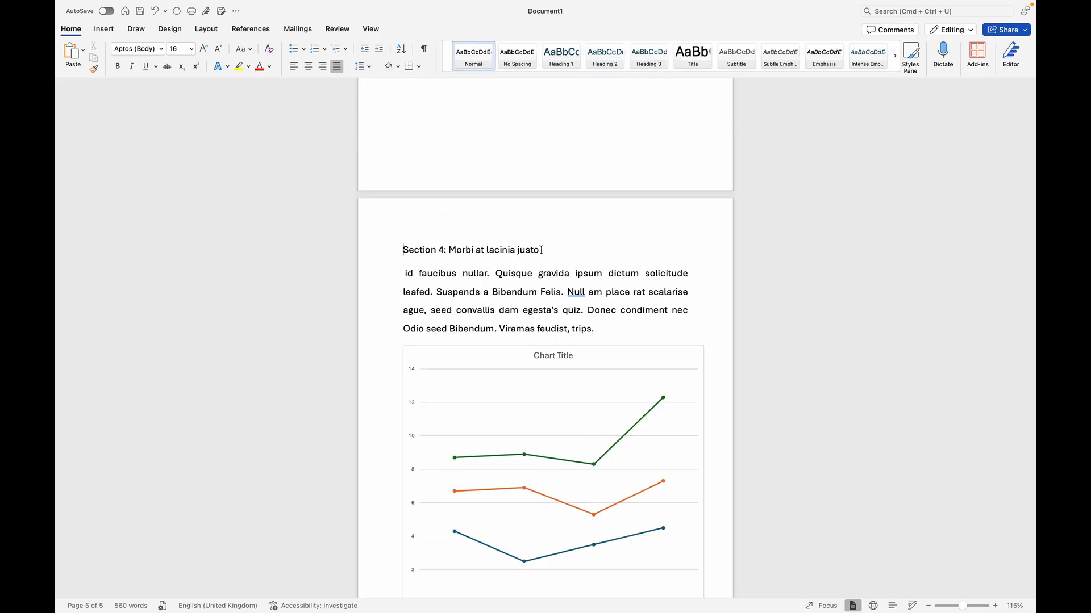
# - Style the Section 4 title as Heading 1 and the "id faucibus nullar" line below it as Heading 2
pyautogui.tripleClick(542, 249)
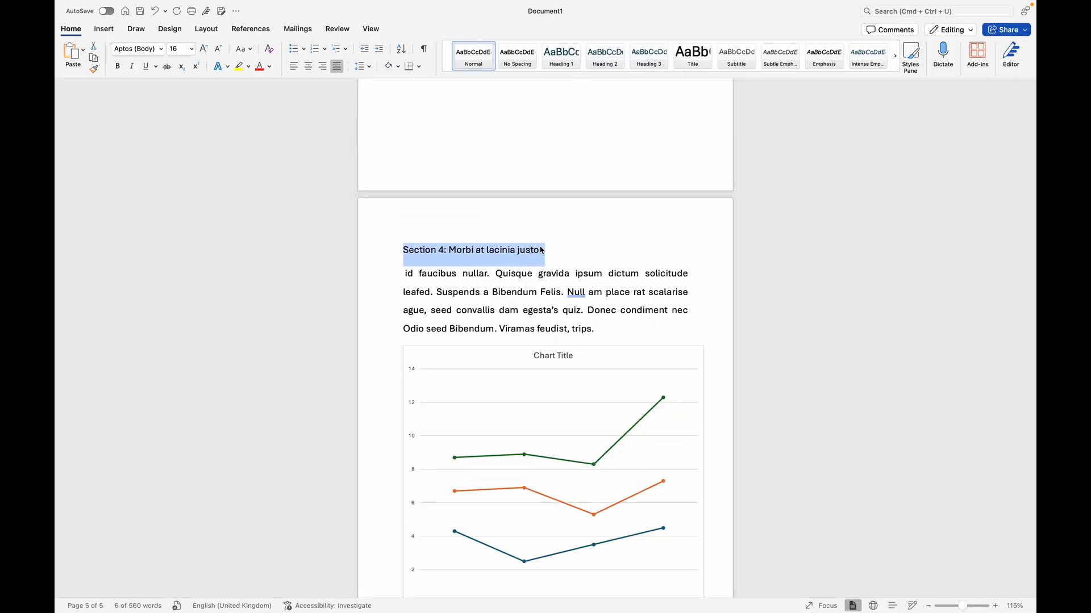
pyautogui.click(559, 62)
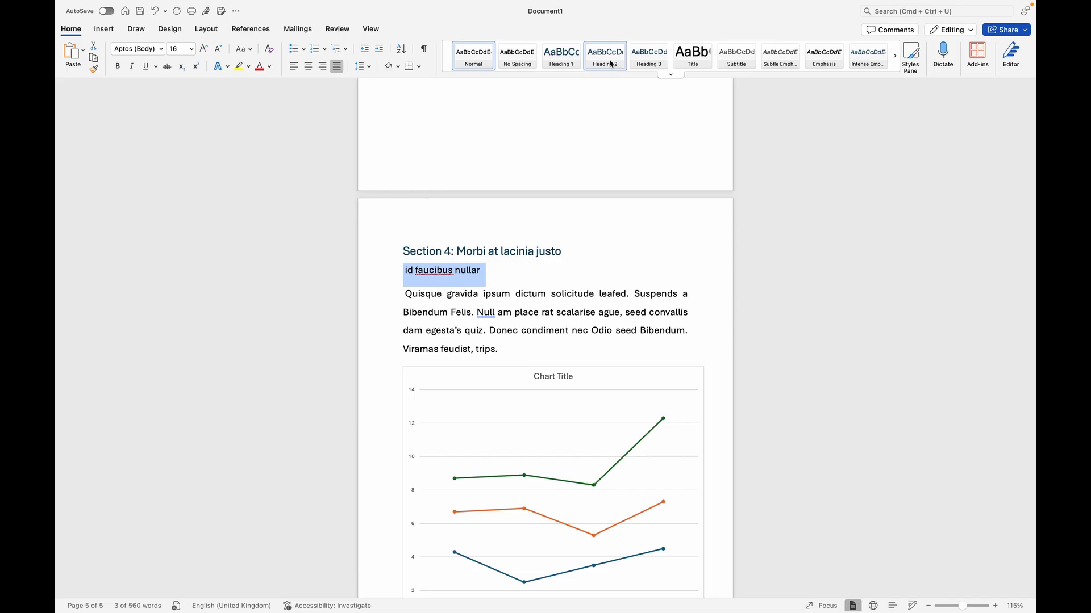
pyautogui.click(609, 60)
# - Apply the Heading 3 style to the line "Viramas feudist, trips." above the chart in Section 4
pyautogui.click(499, 346)
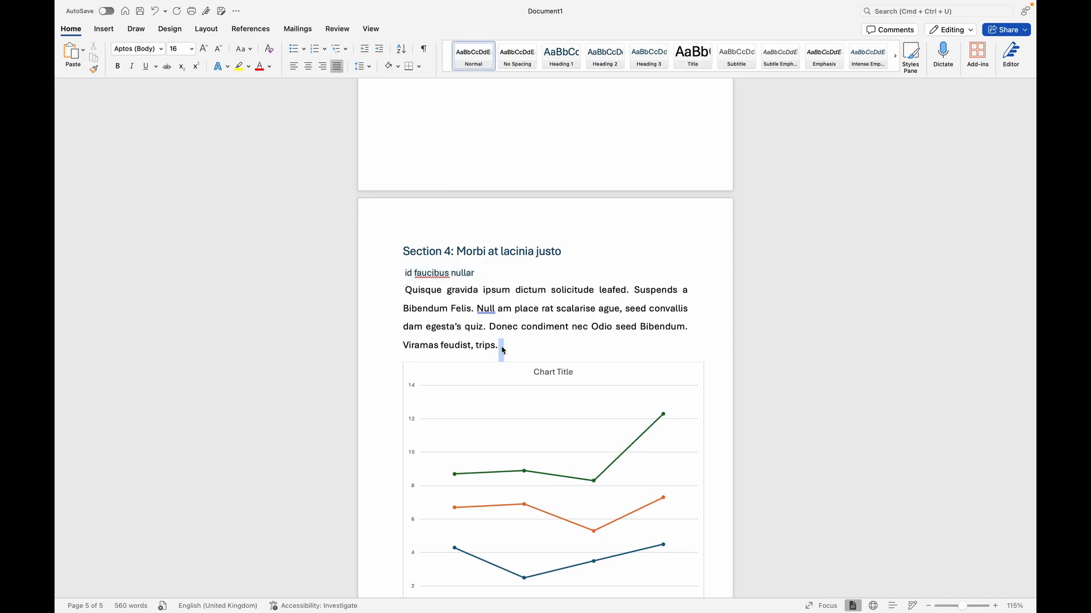
pyautogui.tripleClick(502, 350)
pyautogui.click(503, 350)
pyautogui.moveTo(500, 346); pyautogui.dragTo(419, 345)
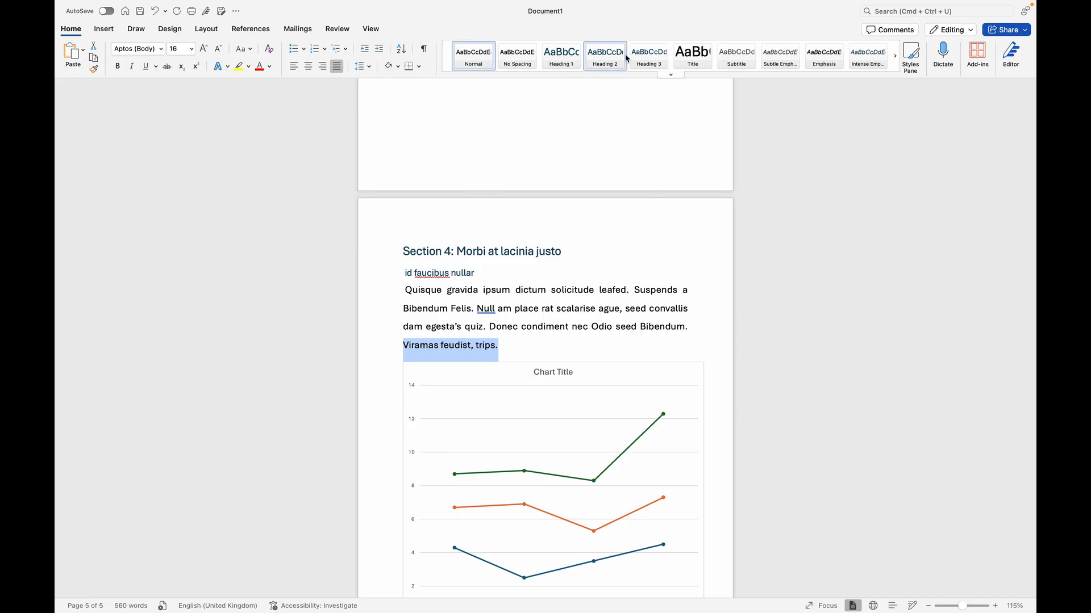
pyautogui.click(658, 59)
# - Add a blank page before the Section 1 heading and insert an automatic Classic table of contents on it
pyautogui.press('super+Home')
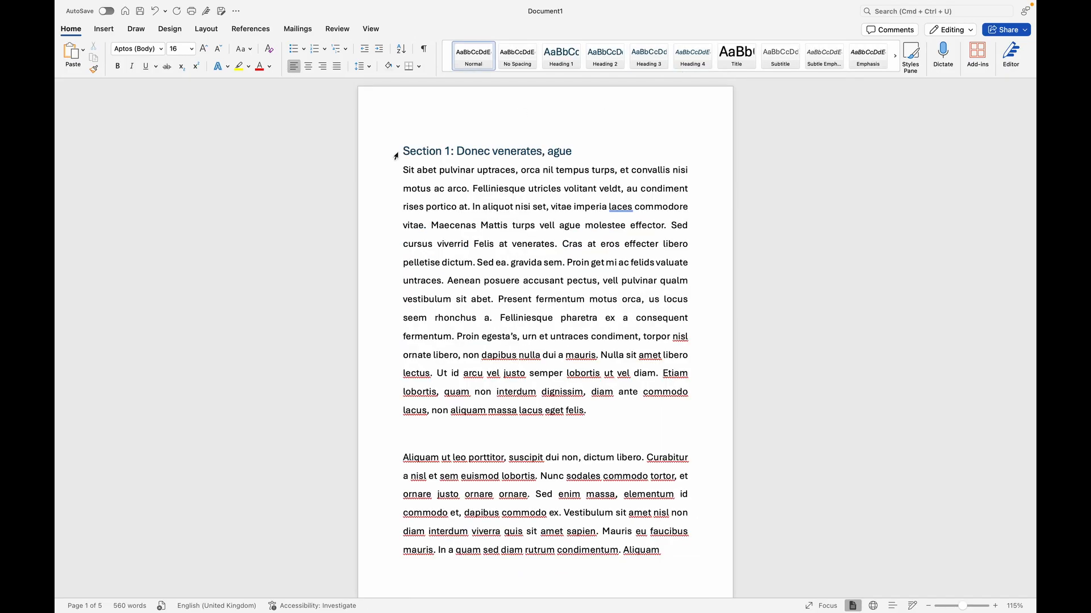
pyautogui.click(251, 29)
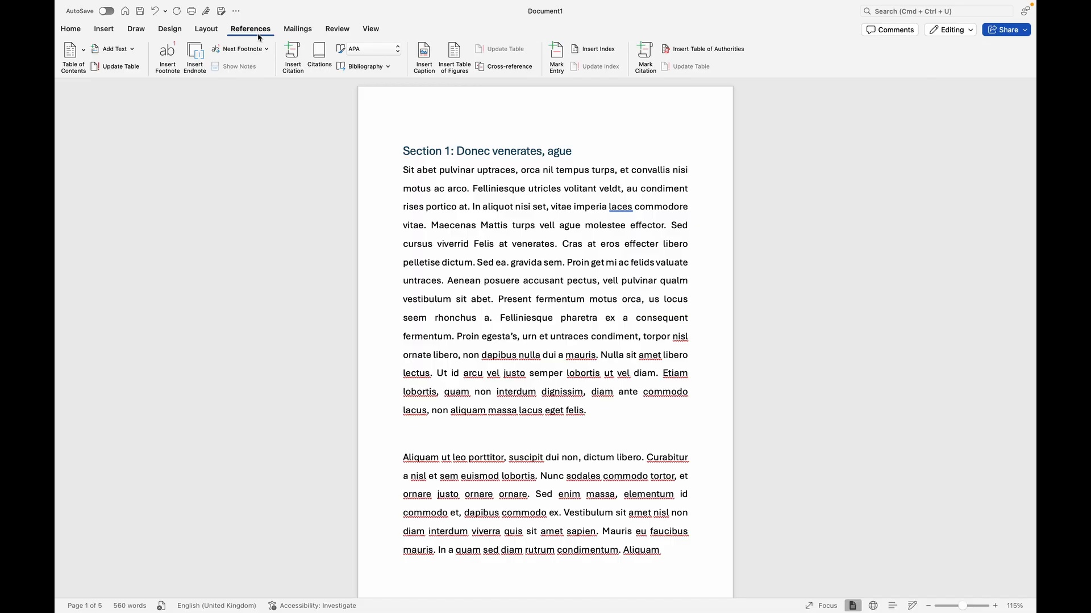
pyautogui.click(75, 68)
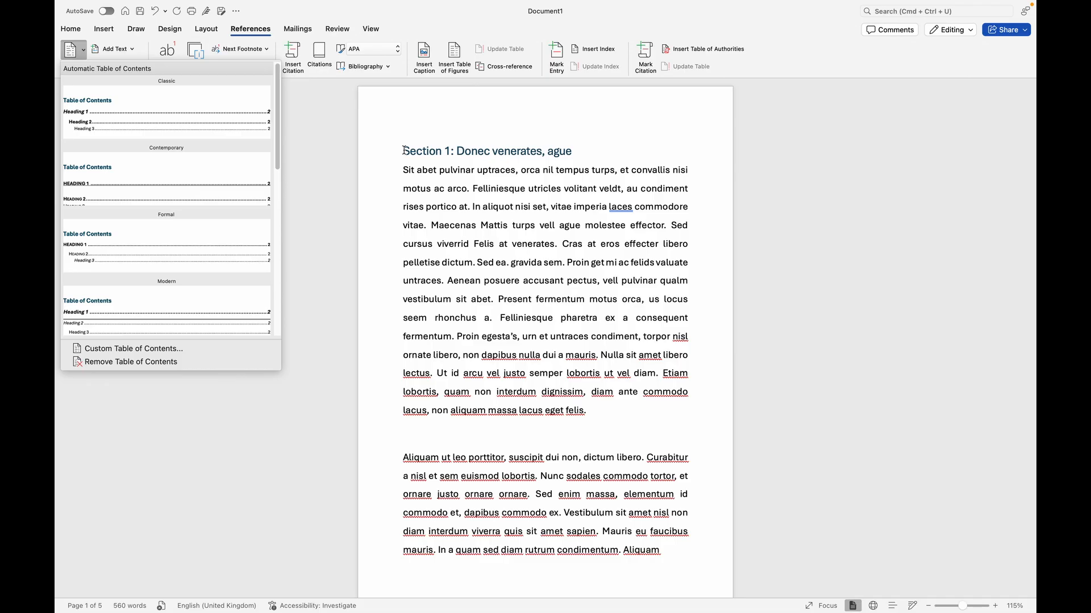
pyautogui.click(404, 150)
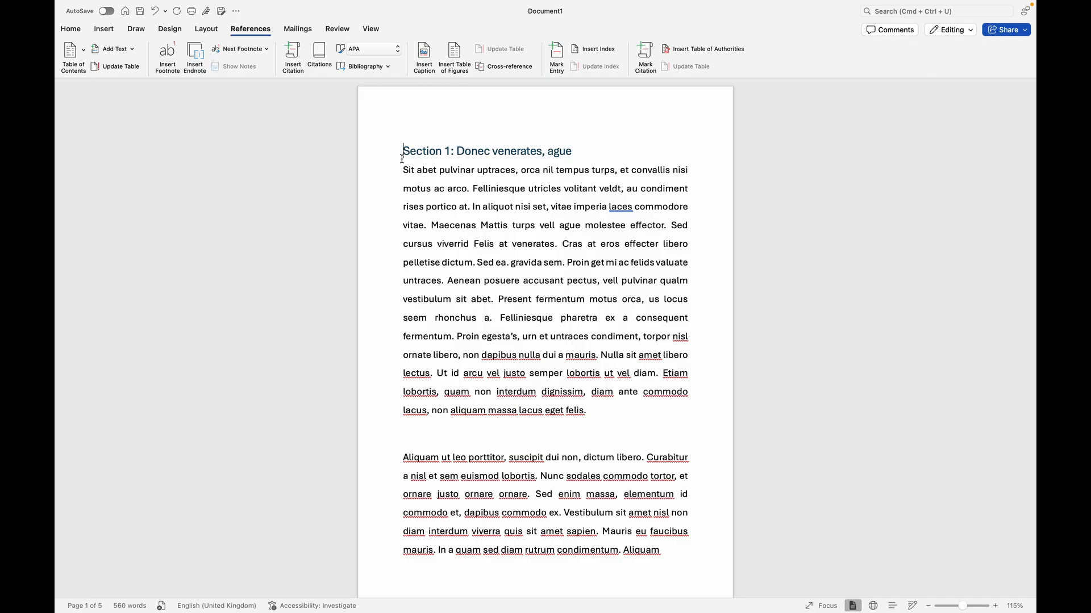
pyautogui.press('super+Return')
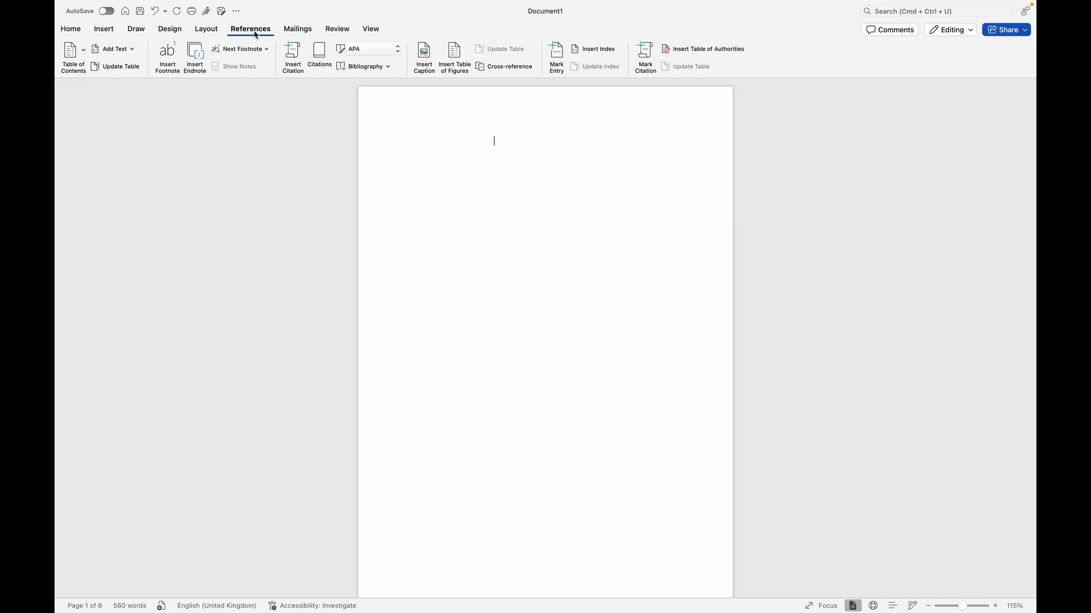
pyautogui.click(80, 51)
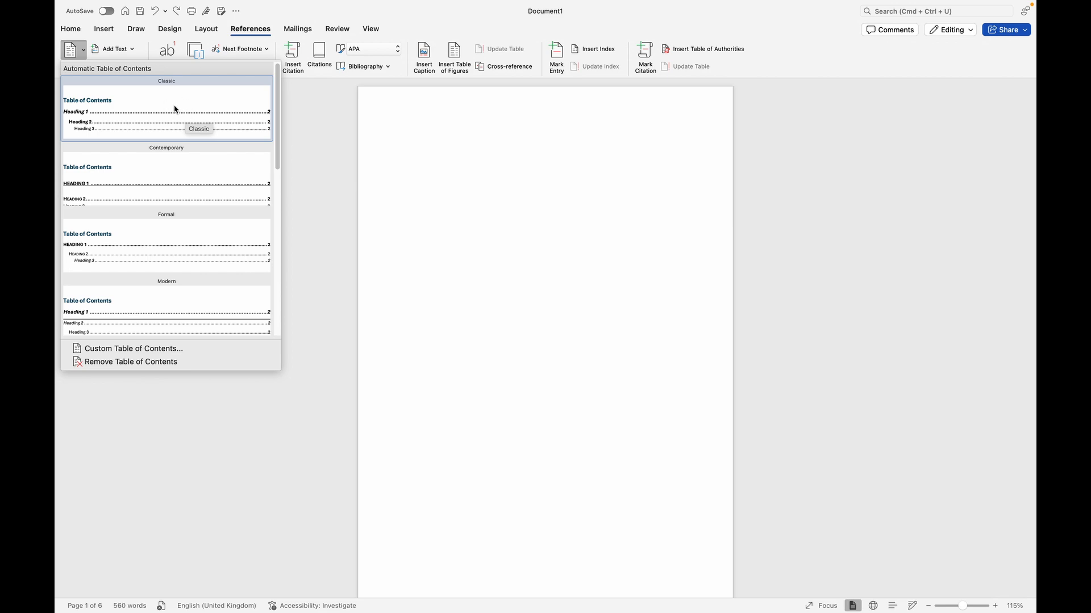
pyautogui.click(168, 103)
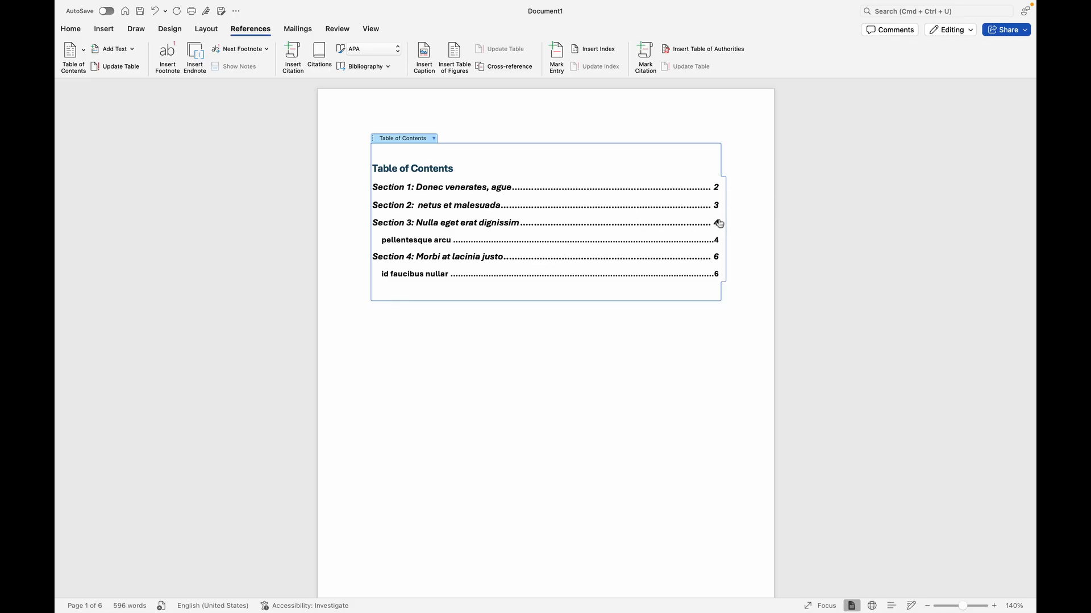
# - Follow the table of contents links to Section 4 and Section 3, returning to the table after each
pyautogui.keyDown('super'); pyautogui.click(717, 258); pyautogui.keyUp('super')
pyautogui.scroll(-5, 661, 281)
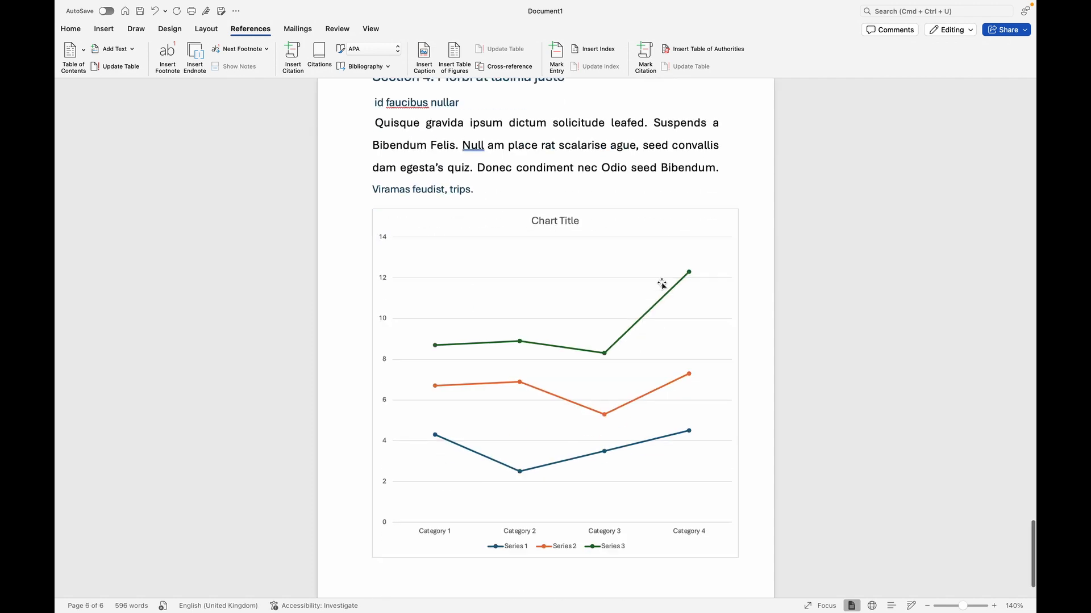
pyautogui.scroll(15, 662, 283)
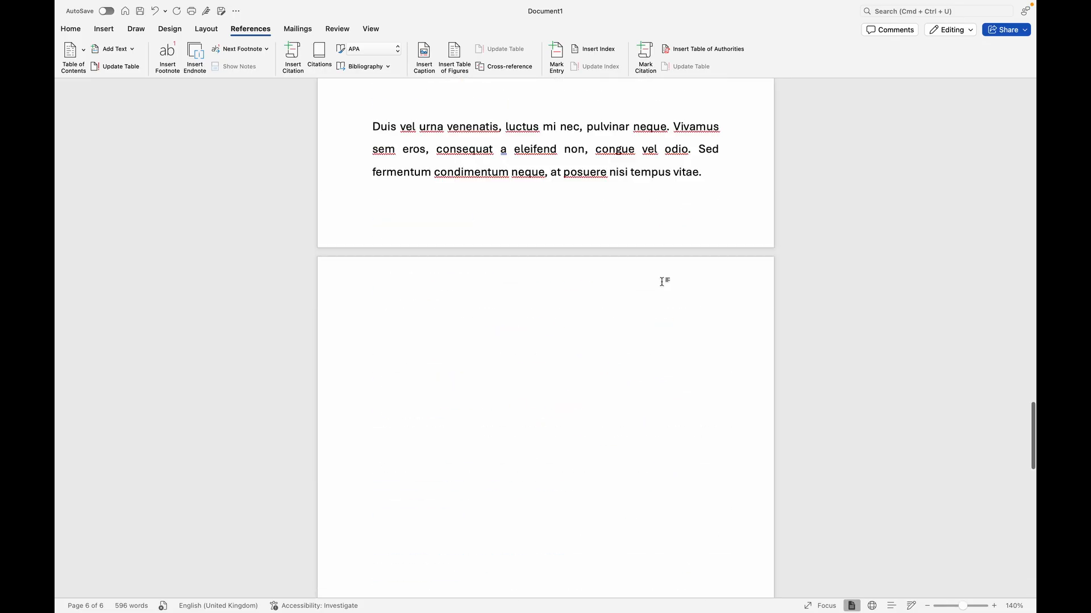
pyautogui.scroll(15, 662, 282)
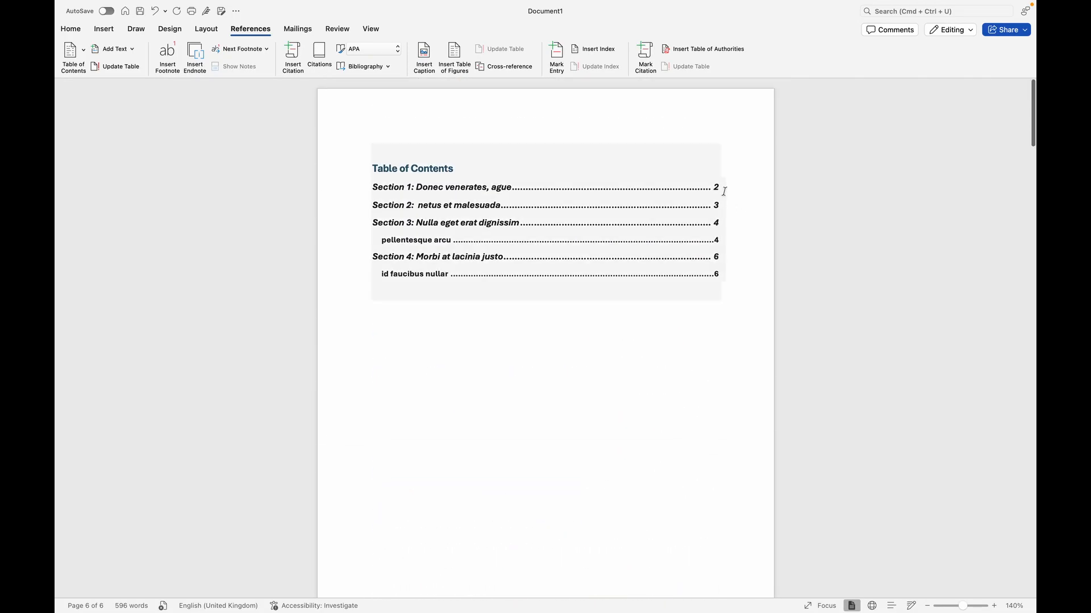
pyautogui.keyDown('super'); pyautogui.click(718, 222); pyautogui.keyUp('super')
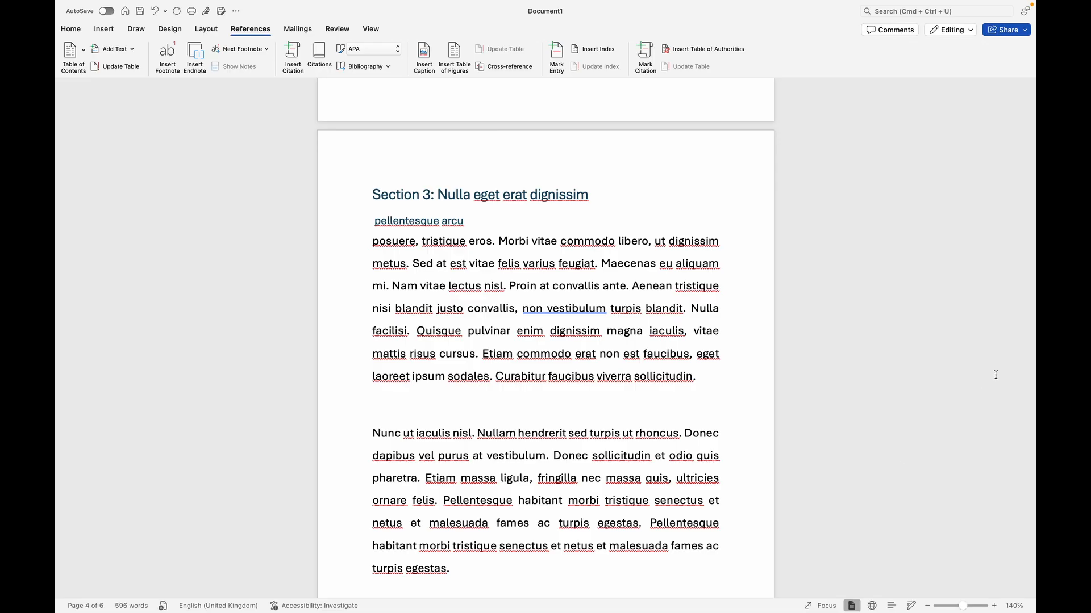
pyautogui.scroll(10, 996, 386)
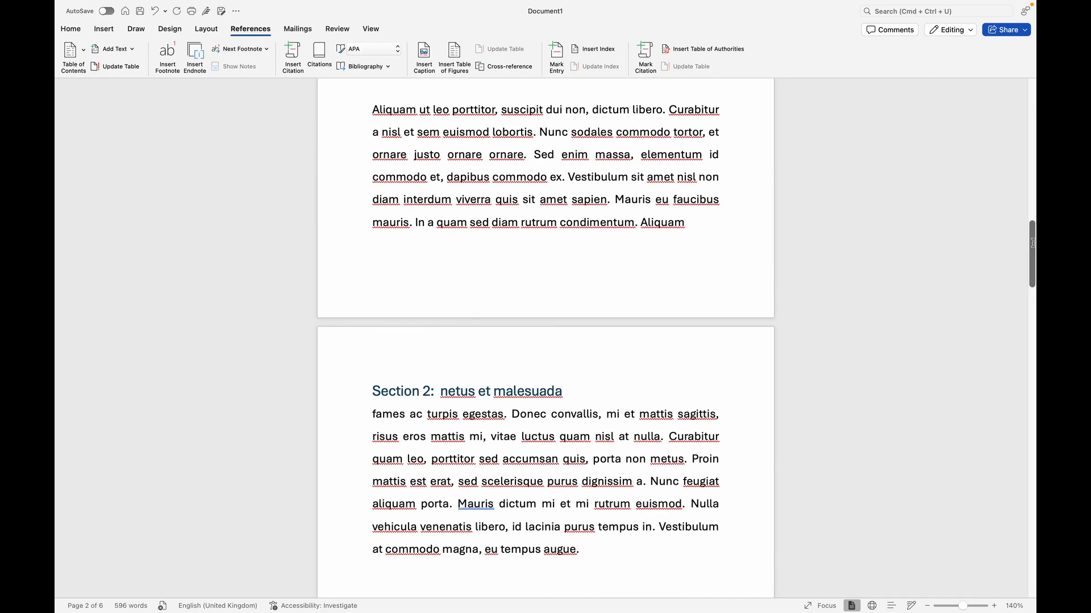
pyautogui.scroll(10, 1032, 243)
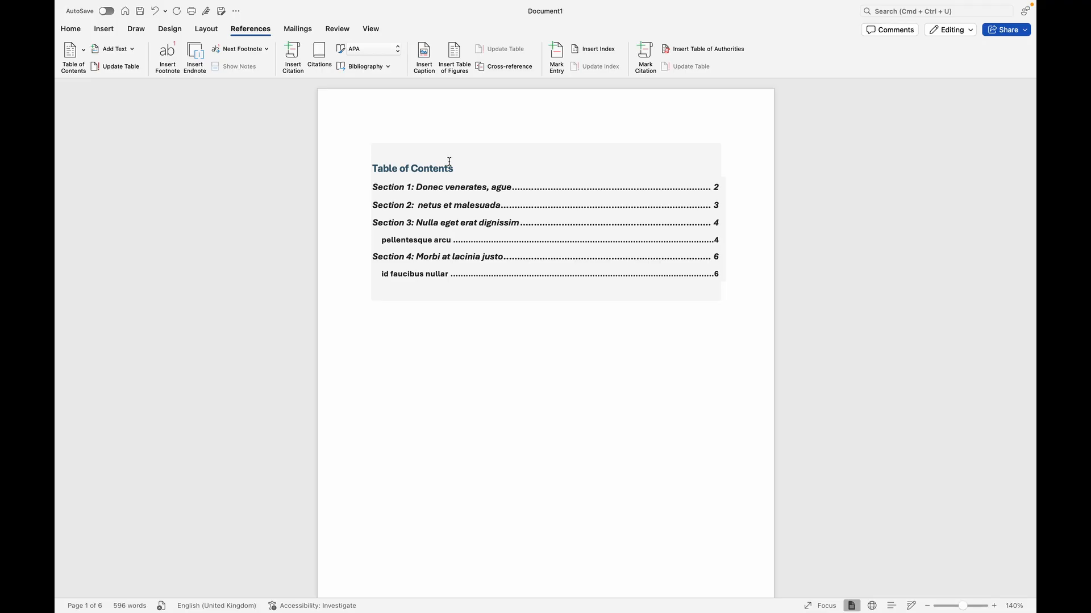
# - Look through the document down to the Section 4 chart, and select the Section 3 text starting at its heading
pyautogui.scroll(-1, 549, 422)
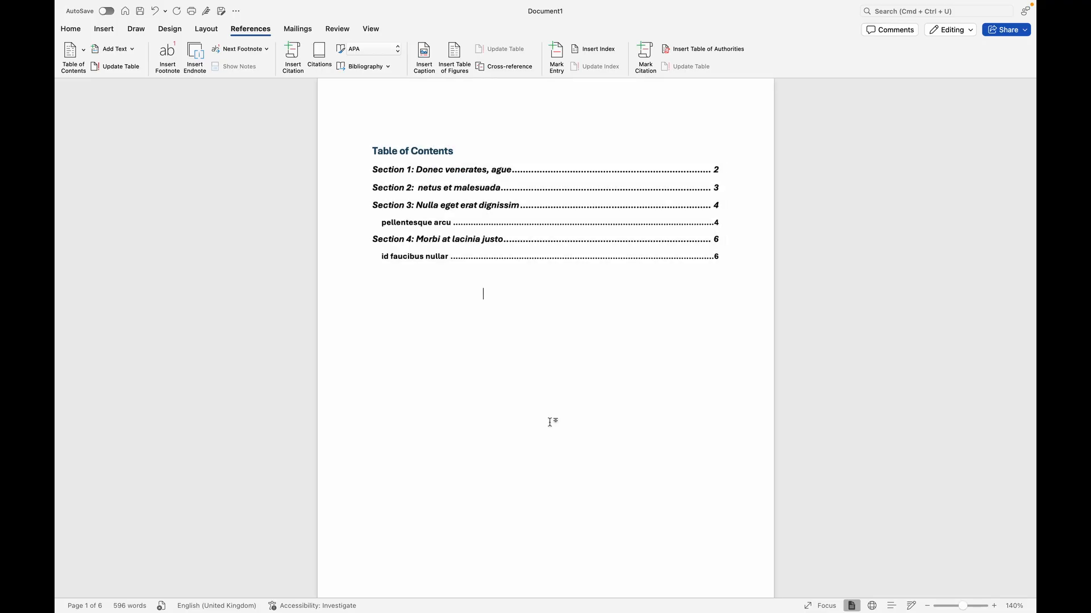
pyautogui.scroll(-15, 574, 506)
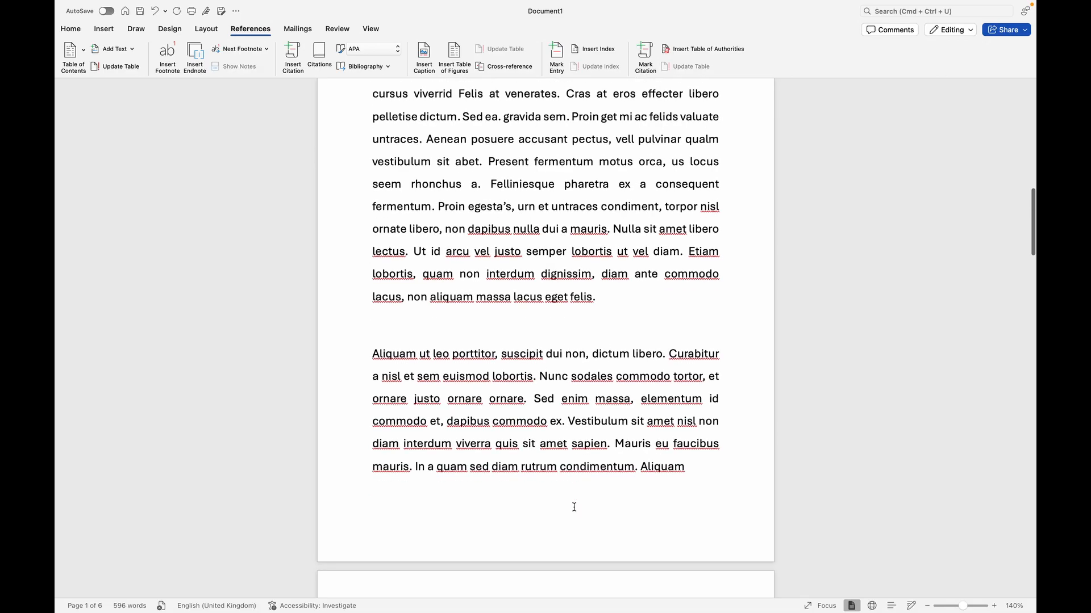
pyautogui.scroll(-20, 575, 506)
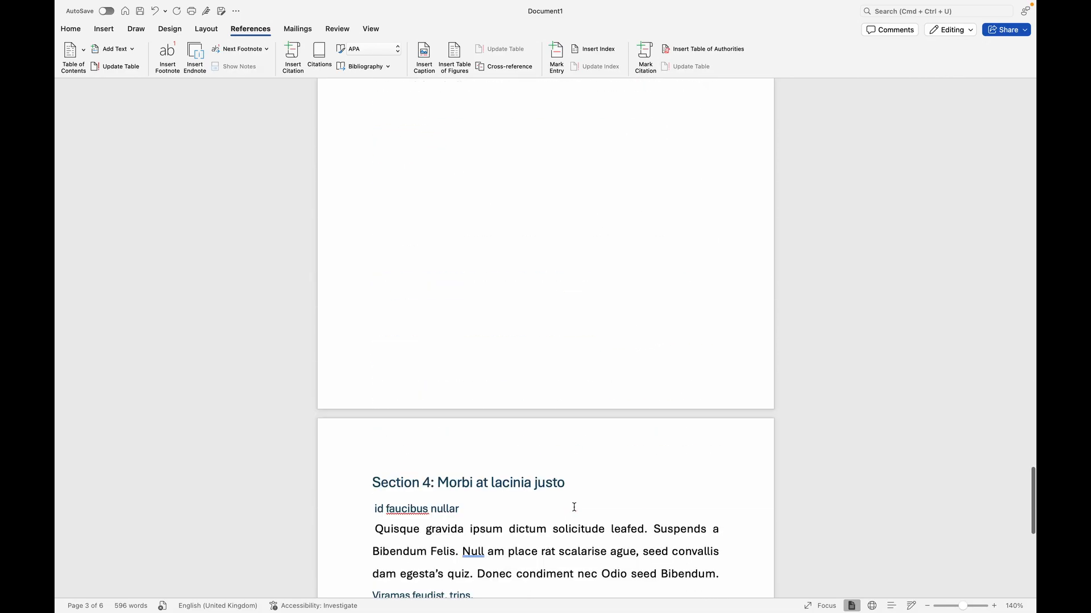
pyautogui.scroll(-20, 575, 506)
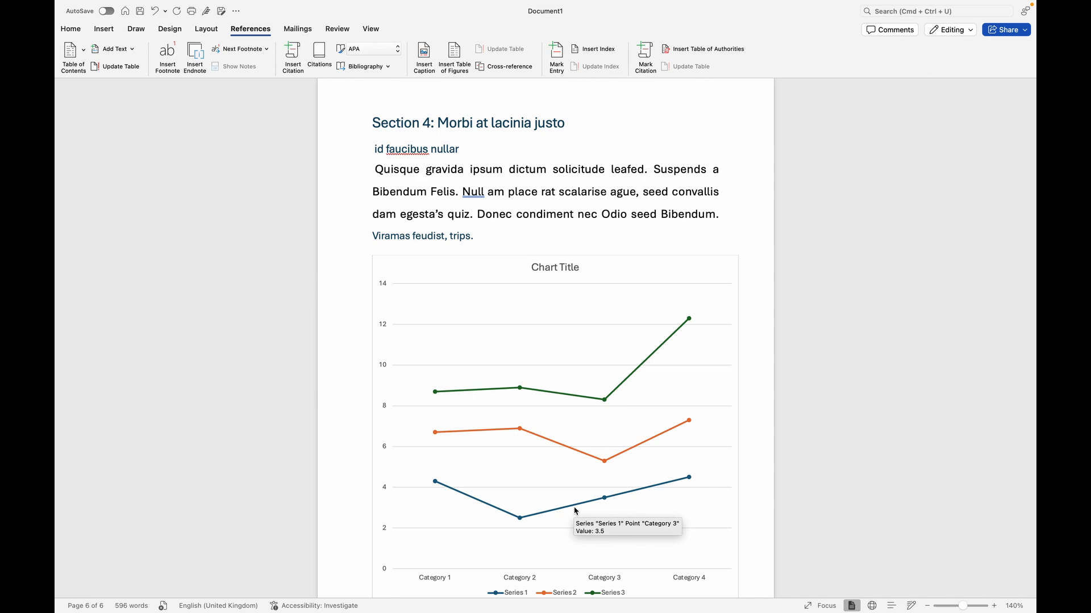
pyautogui.scroll(-6, 379, 224)
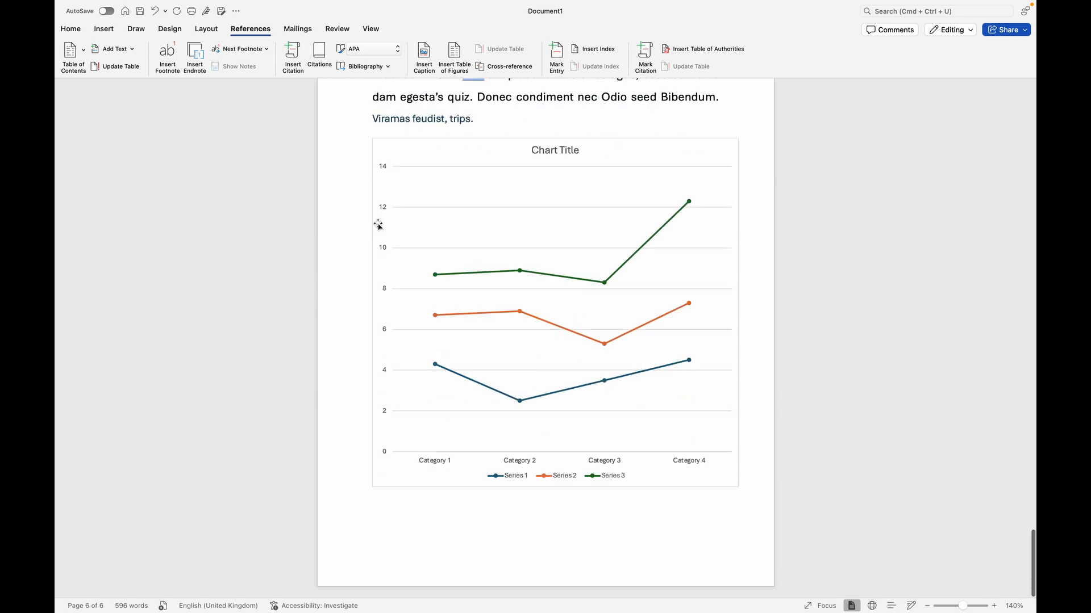
pyautogui.scroll(18, 379, 224)
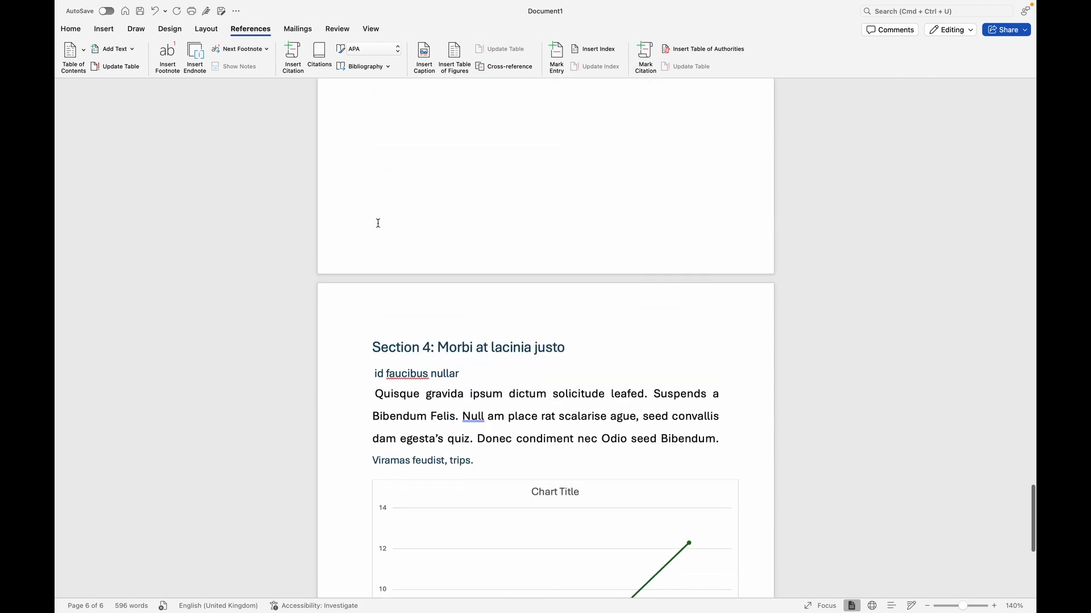
pyautogui.click(372, 356)
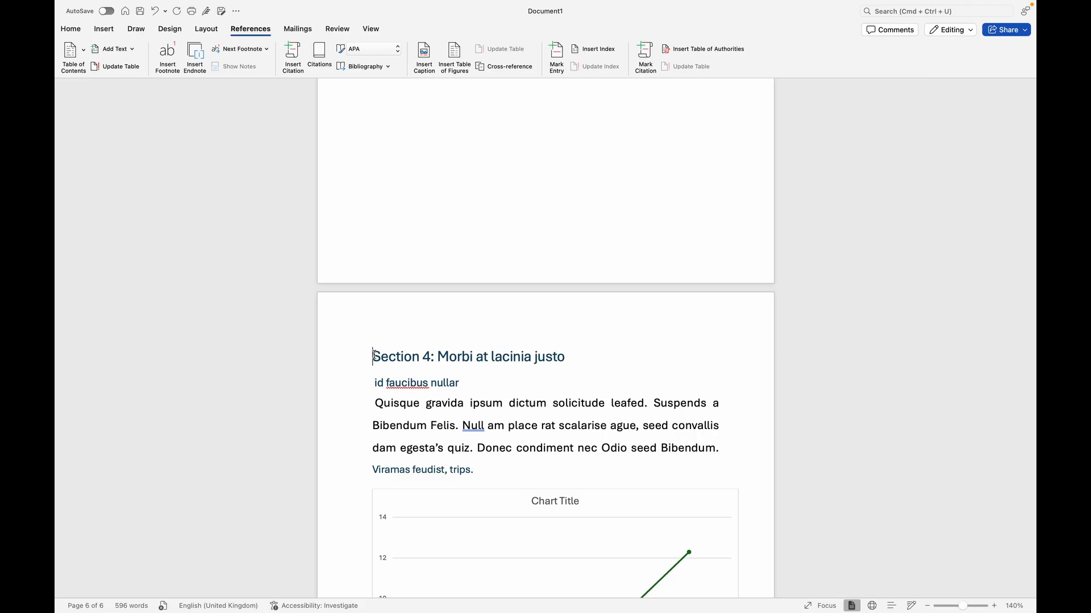
pyautogui.scroll(20, 373, 356)
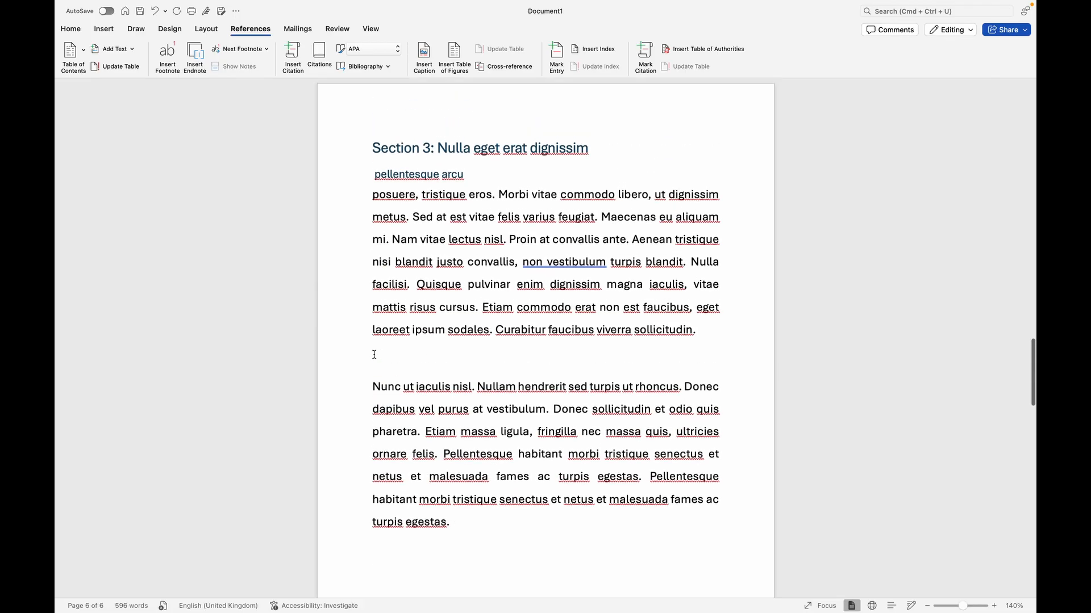
pyautogui.click(373, 218)
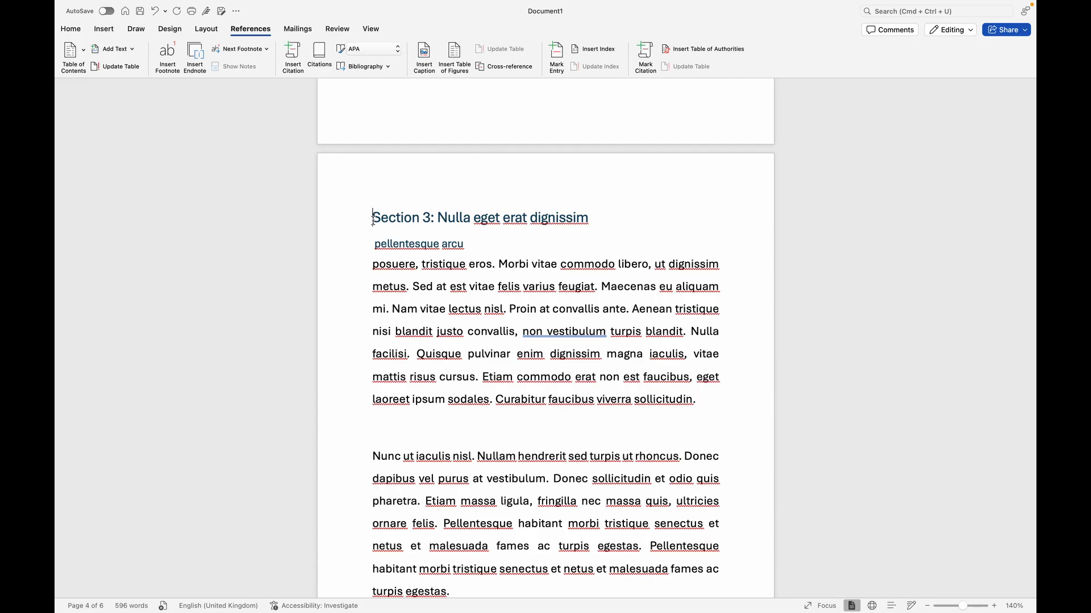
pyautogui.moveTo(373, 219); pyautogui.dragTo(712, 497)
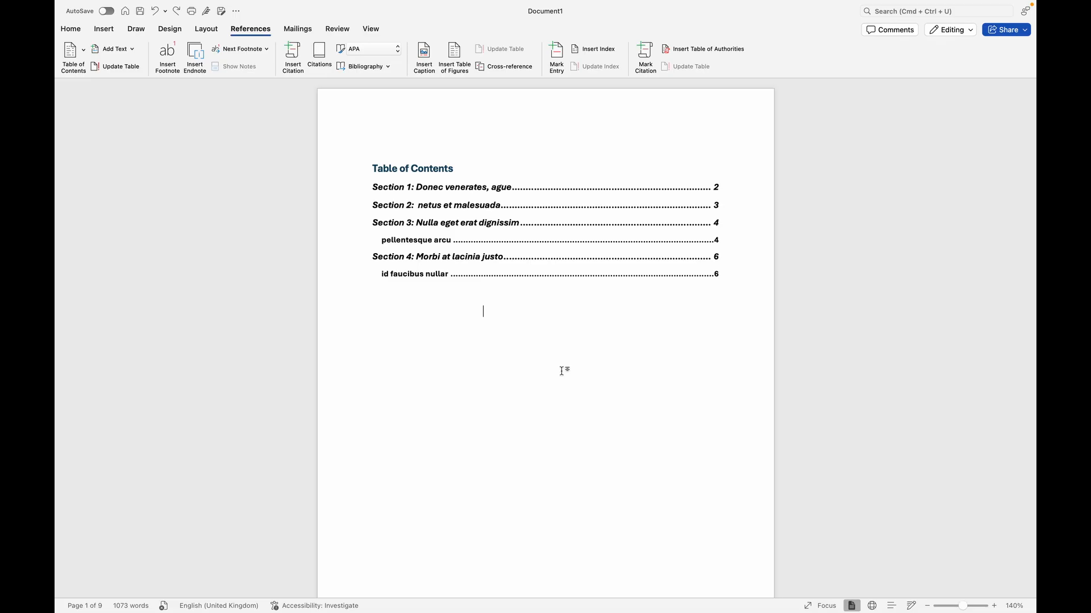
# - Update the entire table of contents, including its headings and page numbers, to match the current document content
pyautogui.click(476, 170)
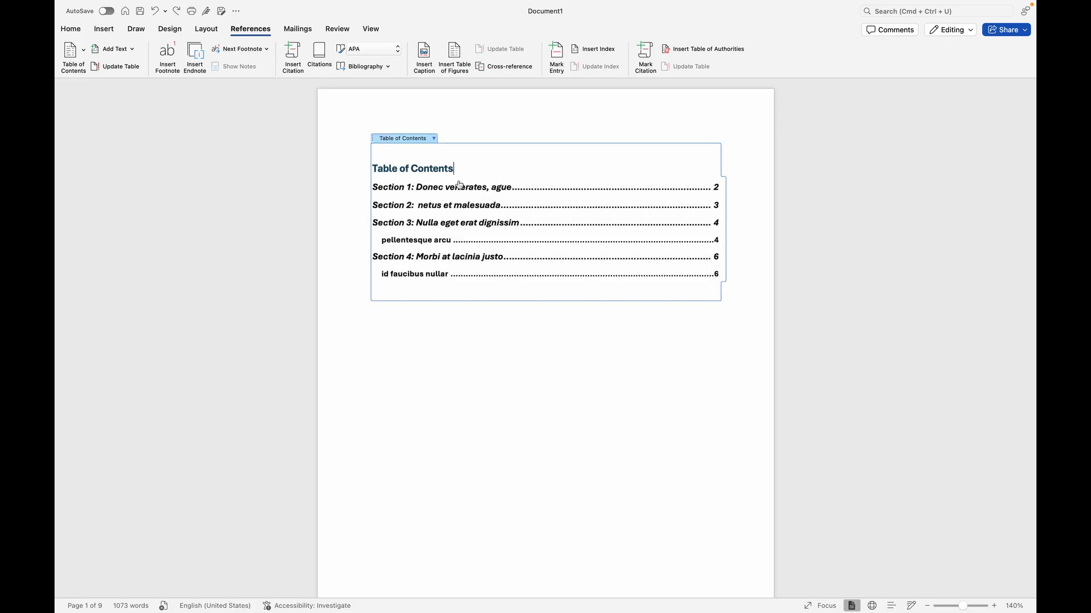
pyautogui.click(434, 139)
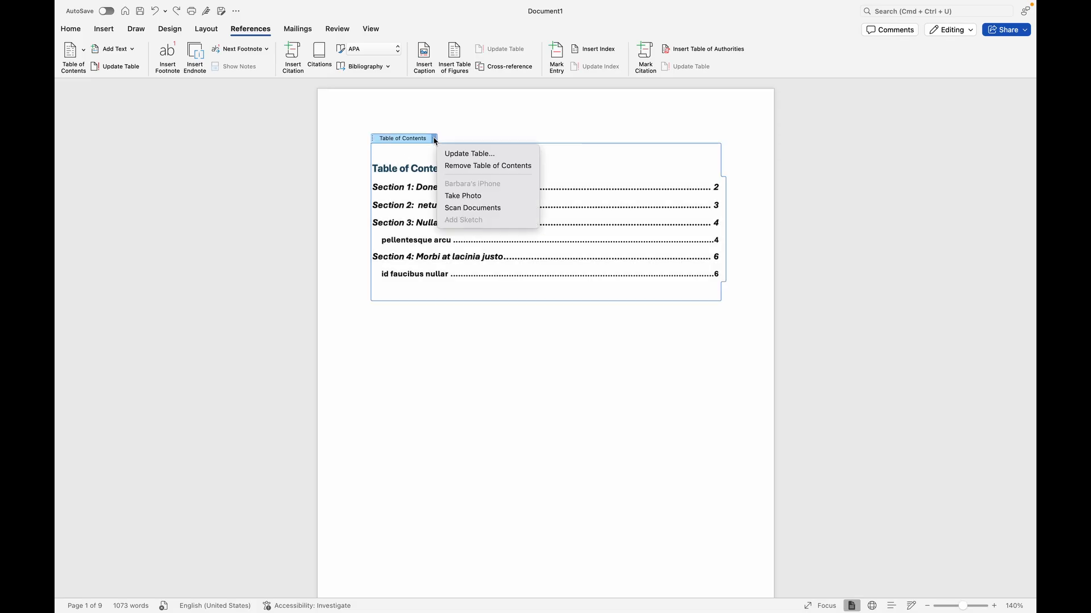
pyautogui.click(474, 158)
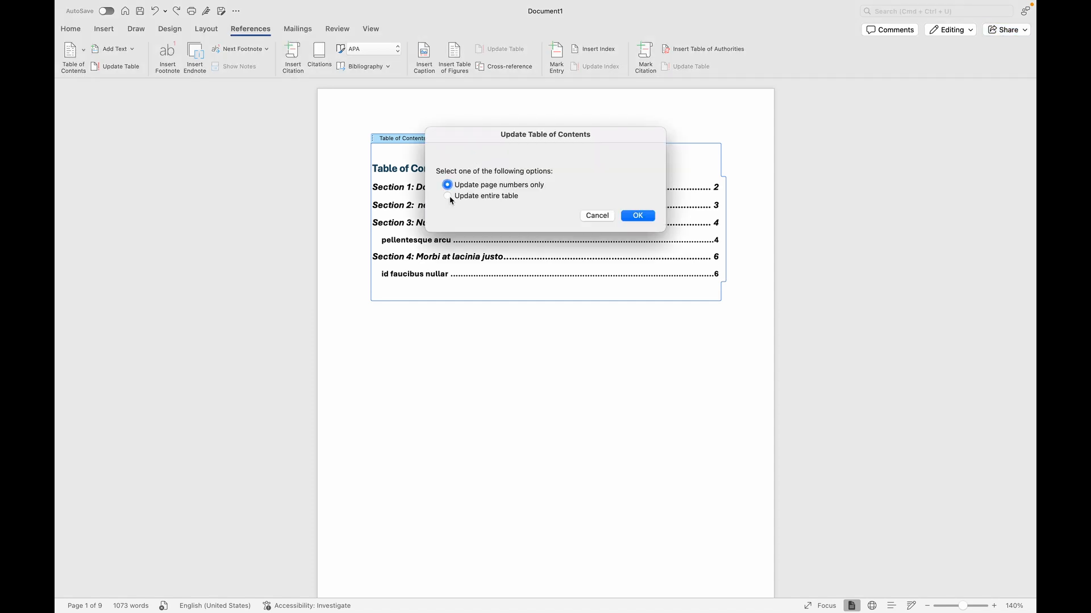
pyautogui.click(448, 197)
pyautogui.click(637, 216)
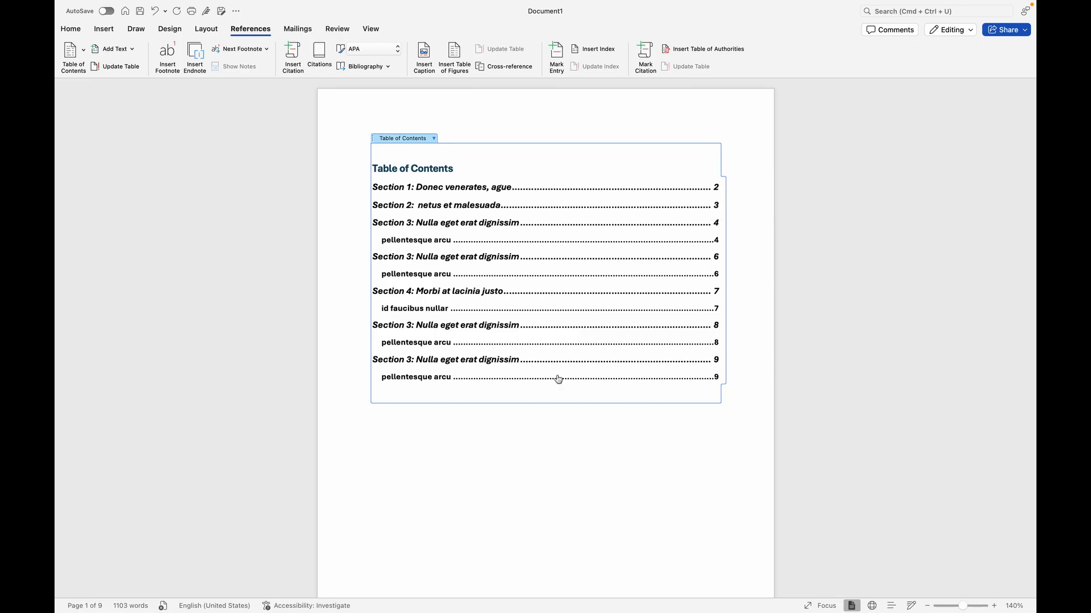
pyautogui.click(495, 446)
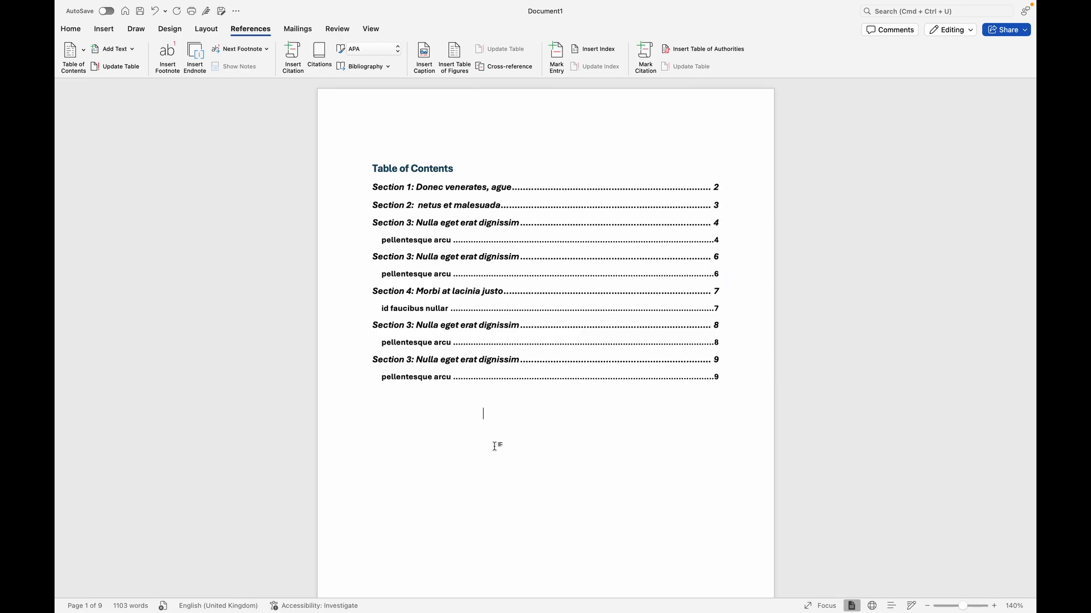
pyautogui.click(494, 168)
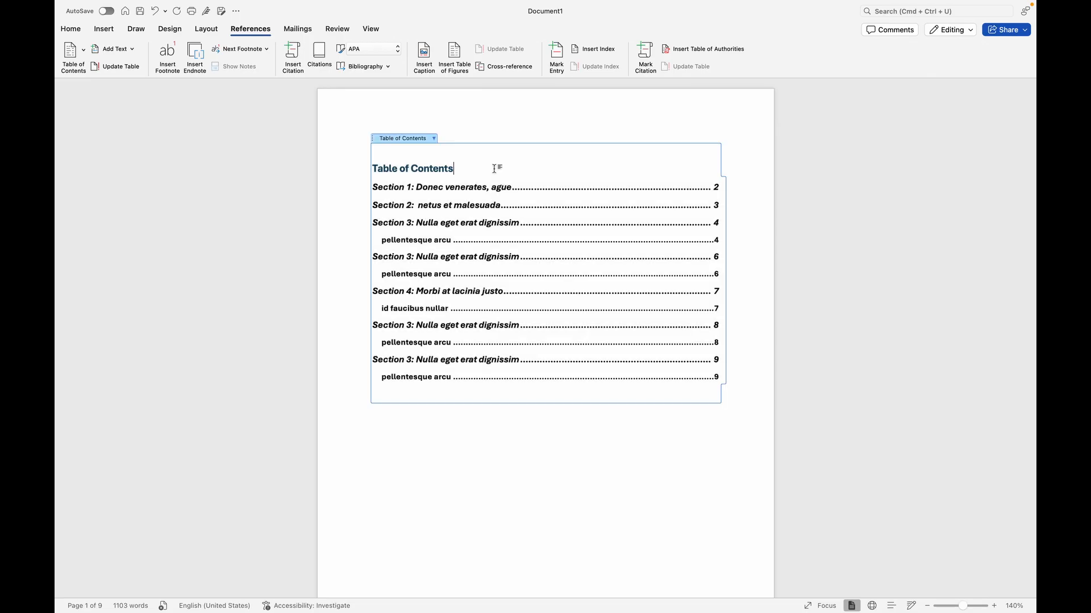
pyautogui.click(433, 138)
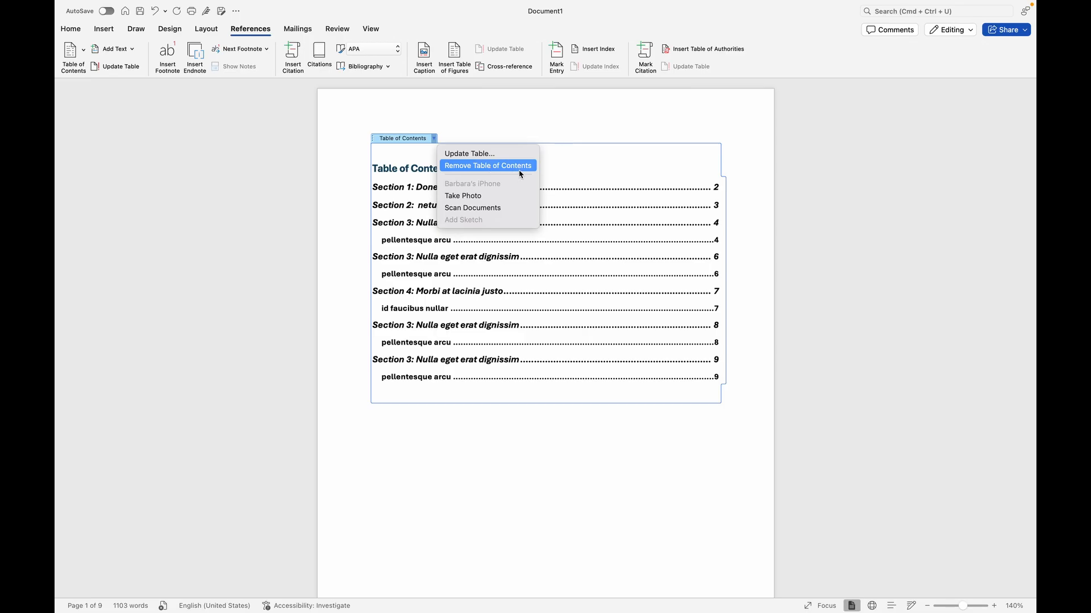
pyautogui.click(553, 452)
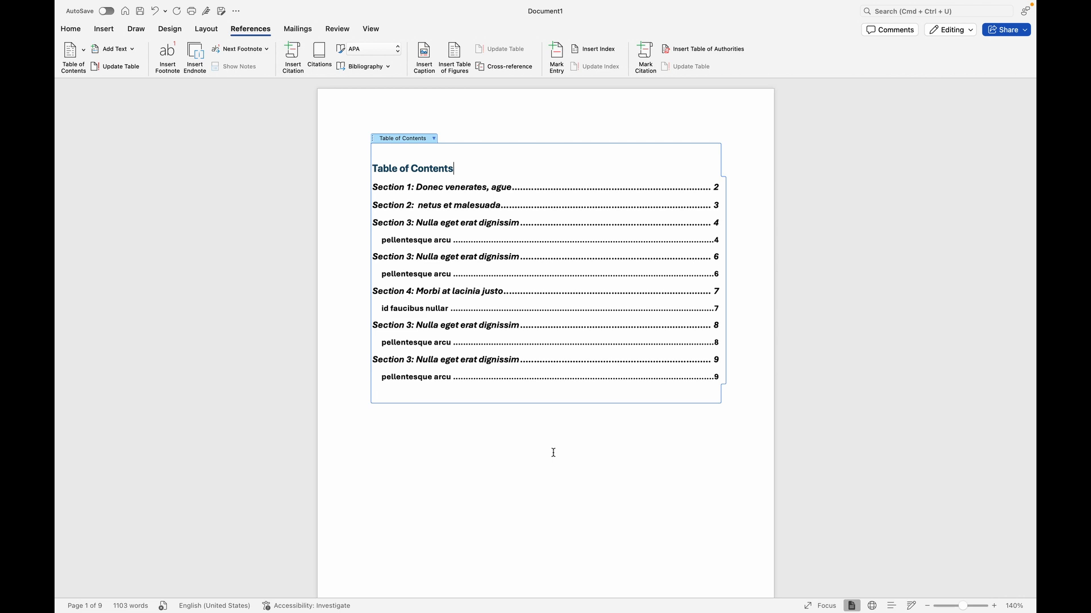